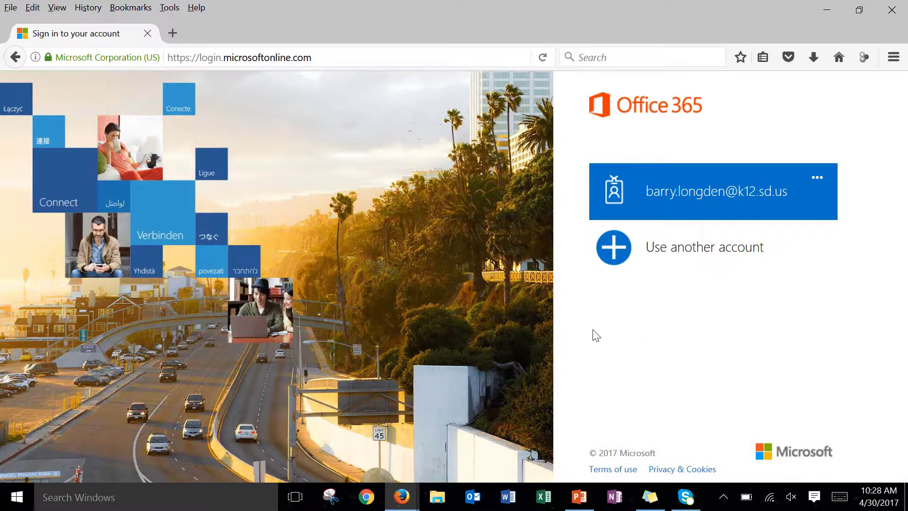
- Launch CyberLink YouCam 5 from the Communication and Chat group under Start > All apps
click(5, 506)
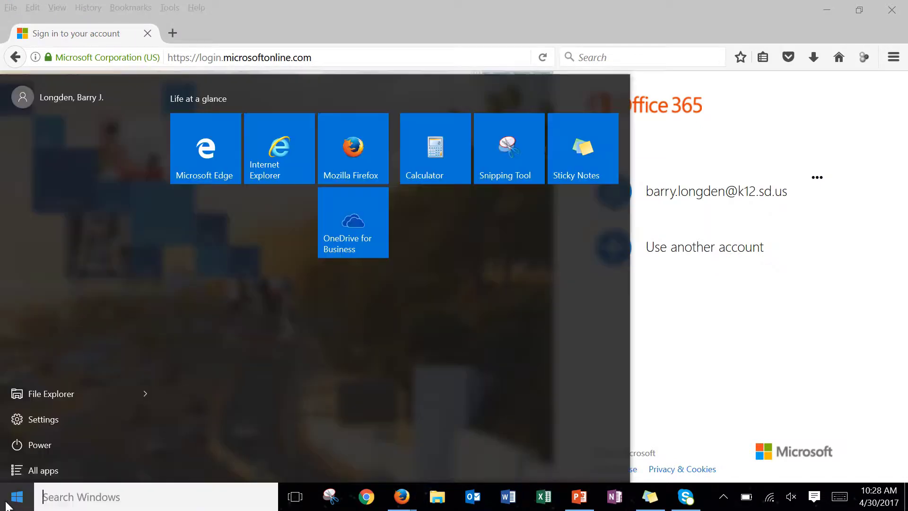
click(43, 467)
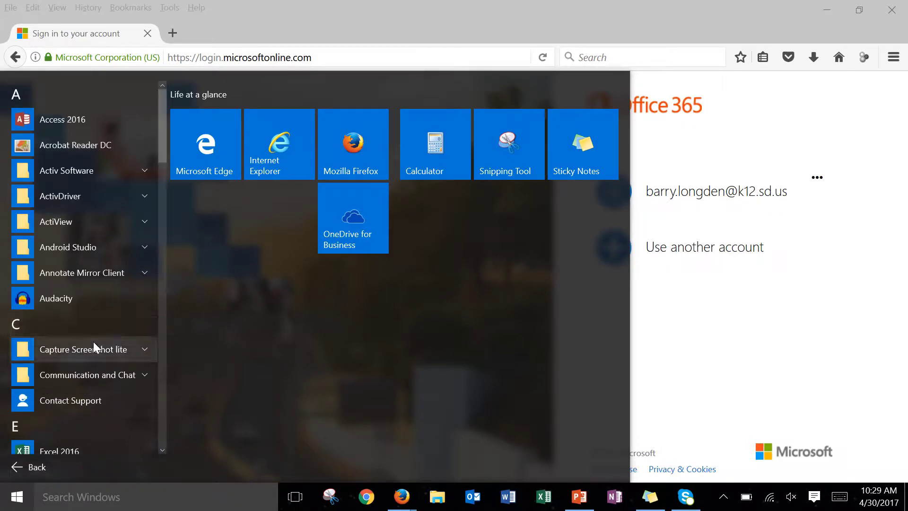
click(120, 374)
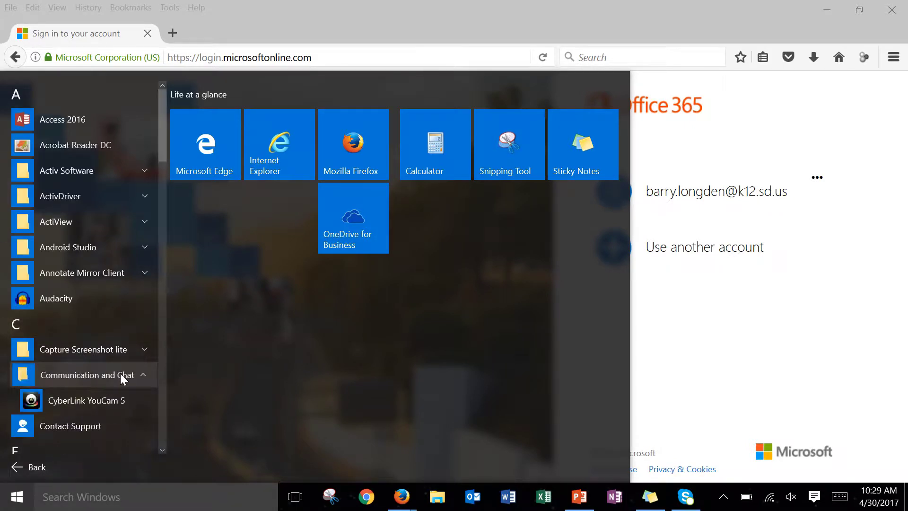
click(114, 402)
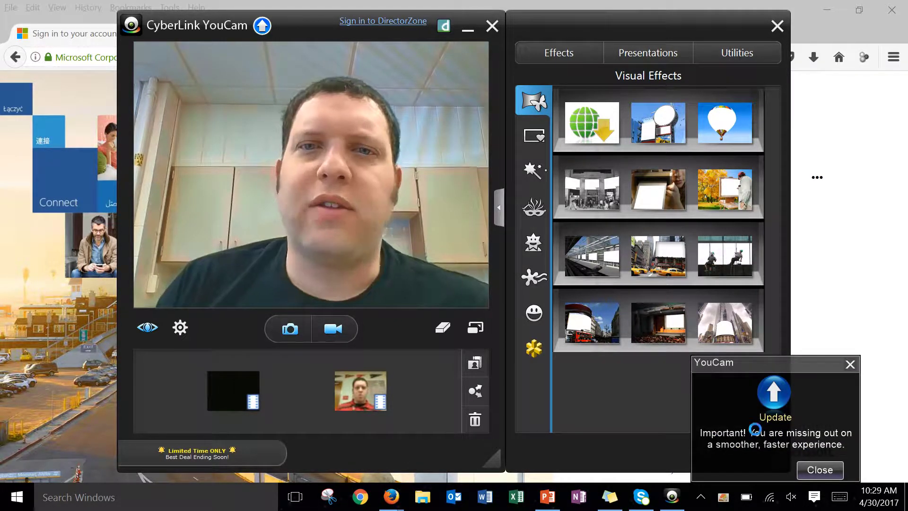
- Dismiss the update notice and show YouCam's Capture & Snapshot settings (MP4, Best quality, JPG)
click(850, 365)
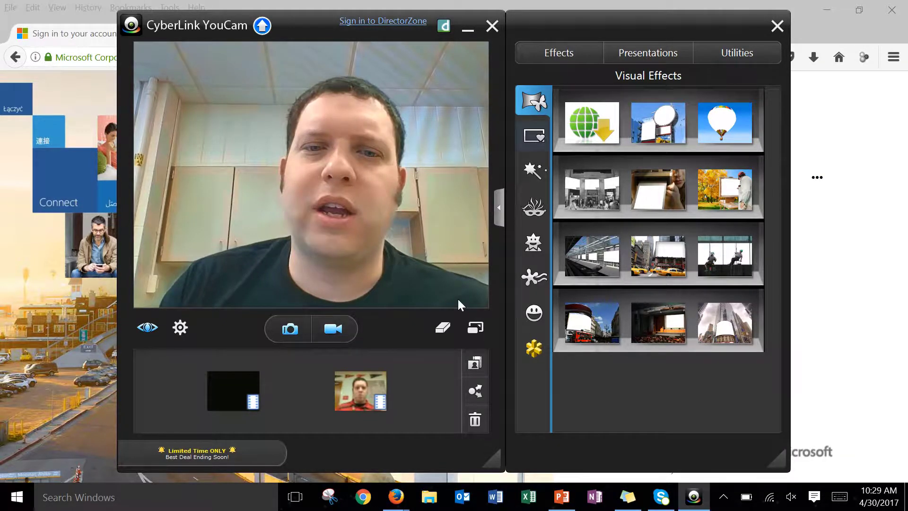
click(181, 328)
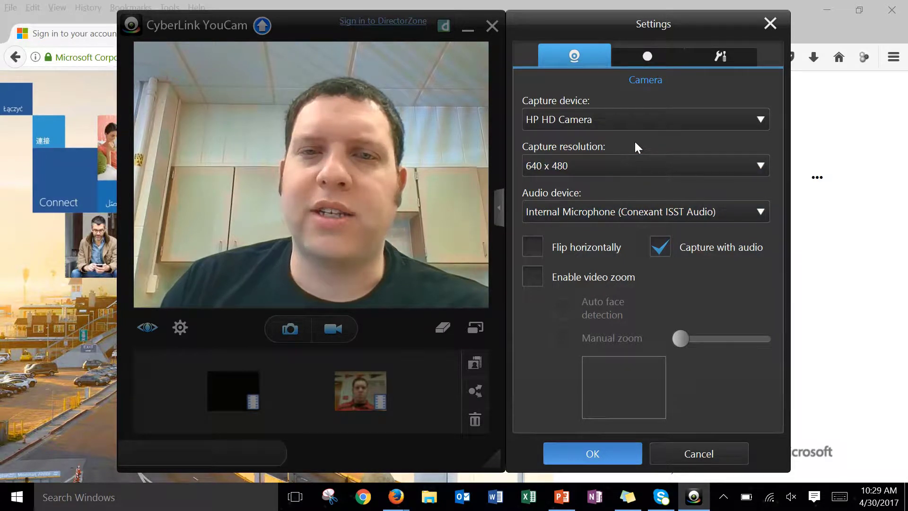
click(651, 59)
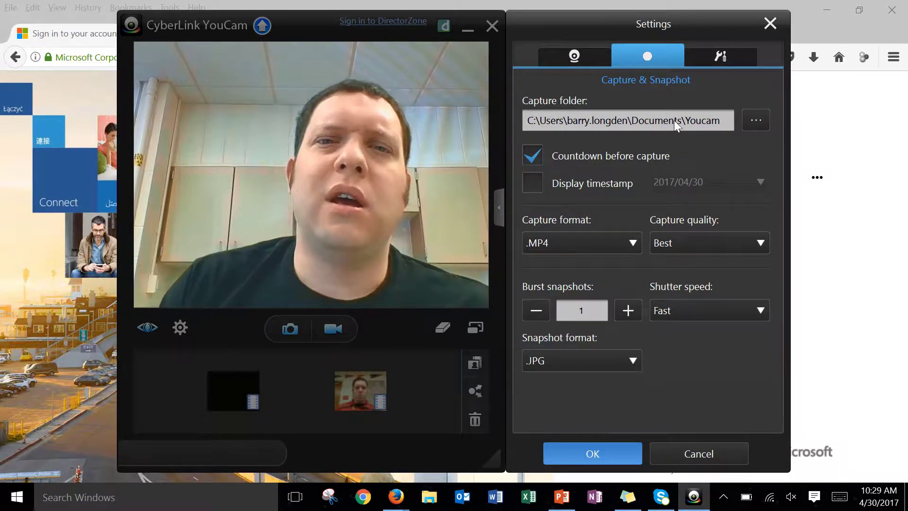
click(756, 123)
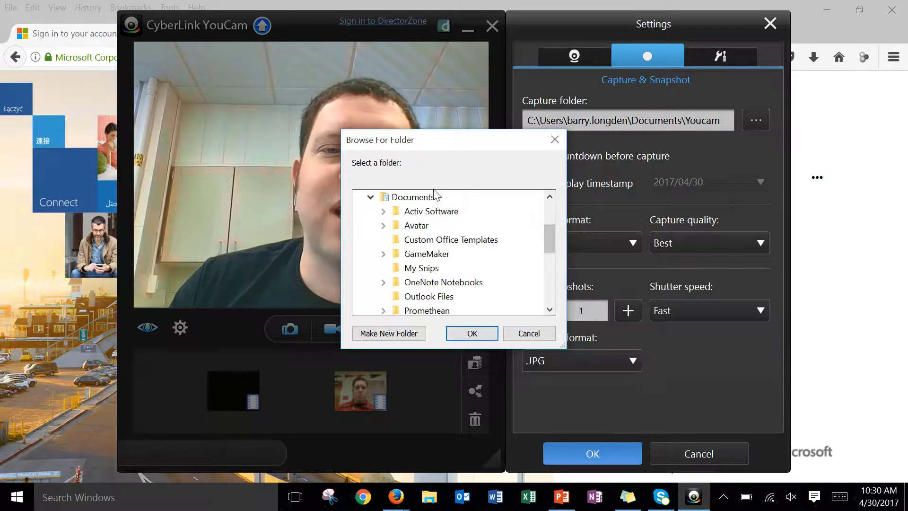
drag(552, 232, 555, 273)
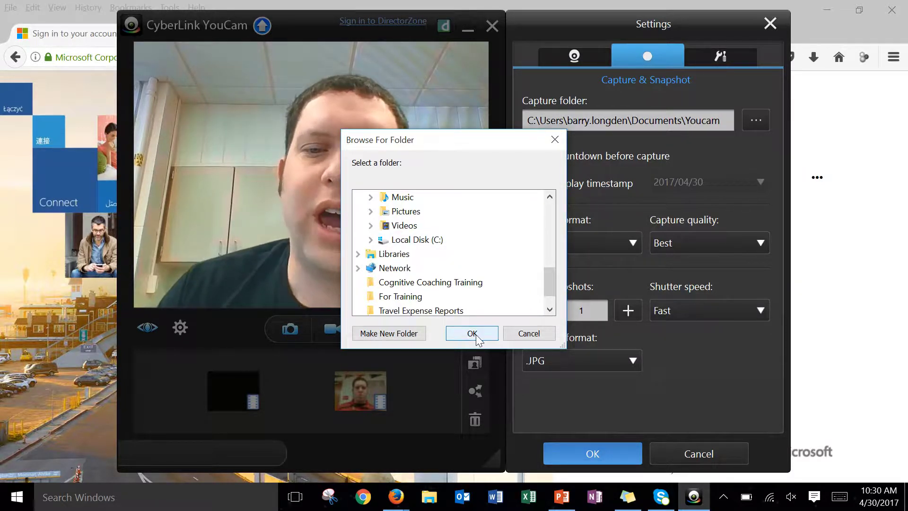
click(528, 334)
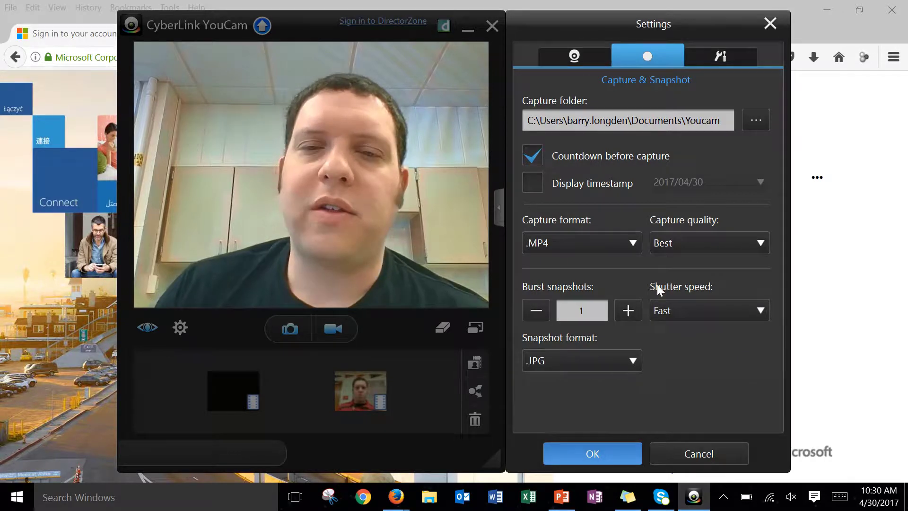
click(613, 240)
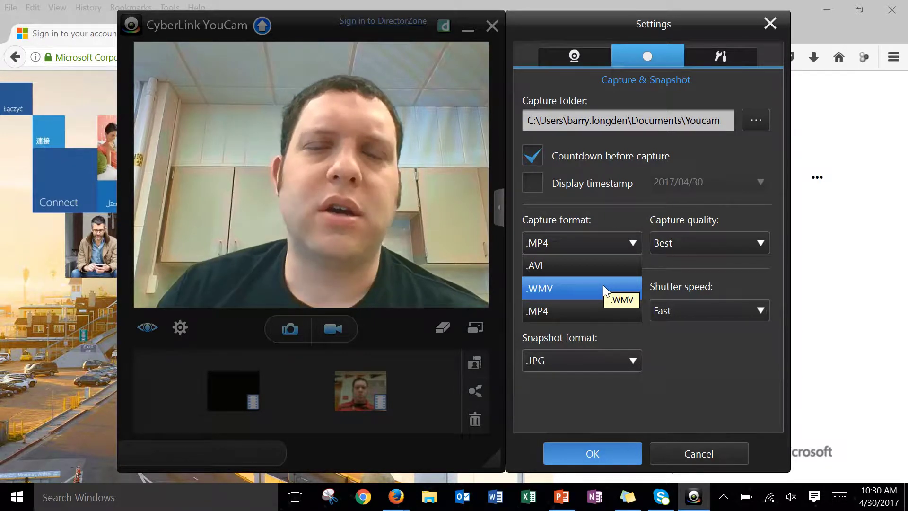
click(555, 311)
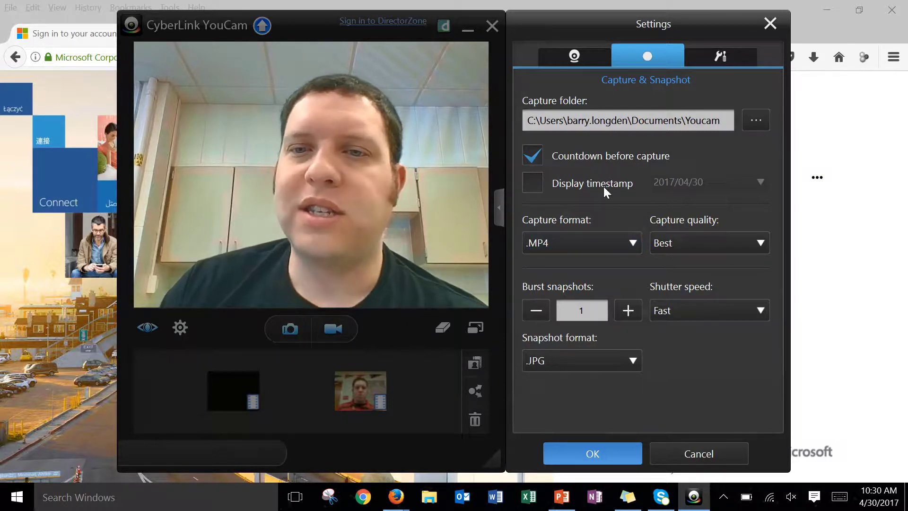
- Keep HP HD Camera at 640 x 480 with the internal microphone, leaving horizontal flip off
click(574, 54)
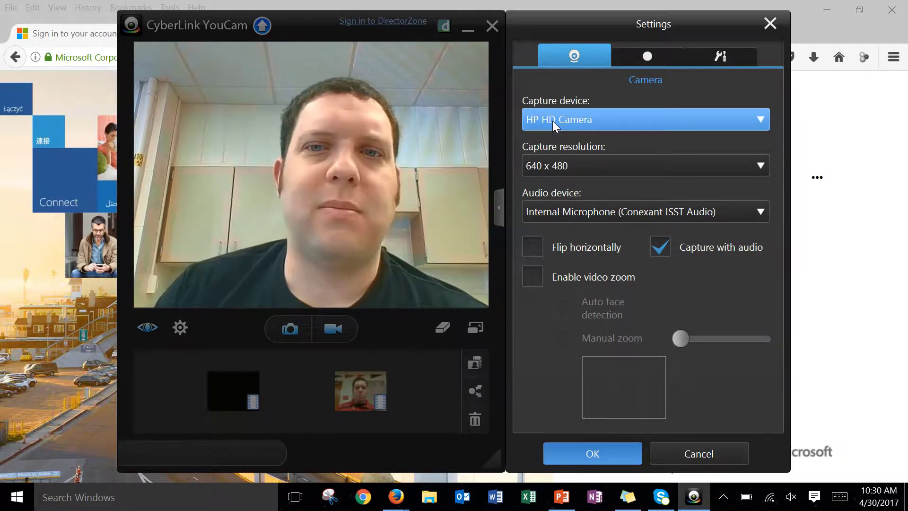
click(586, 122)
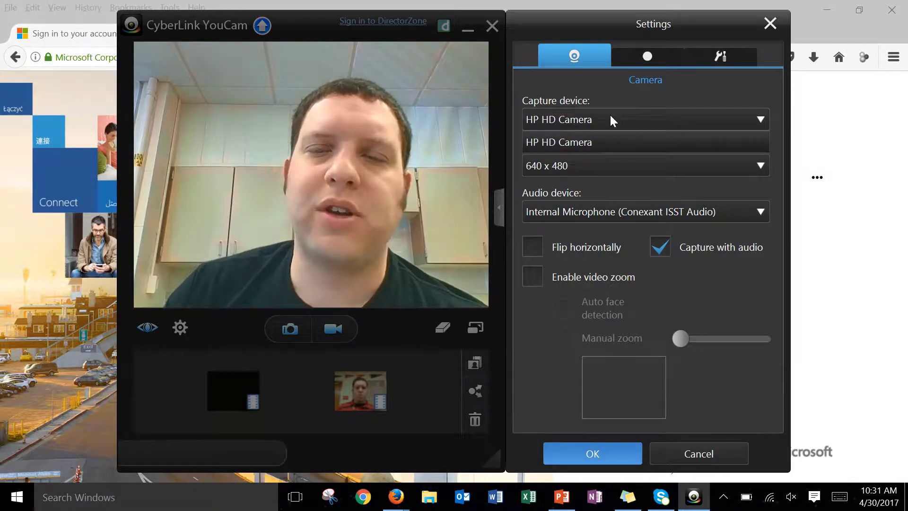
click(611, 121)
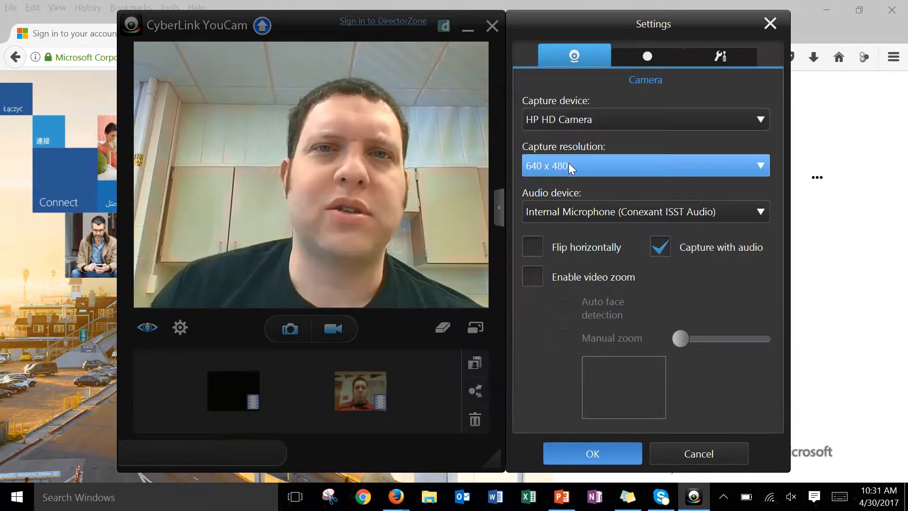
click(594, 213)
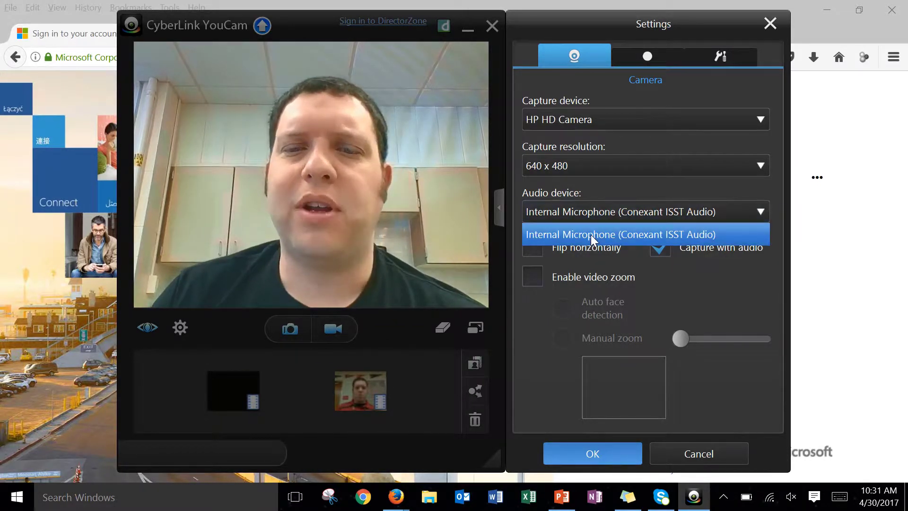
click(606, 183)
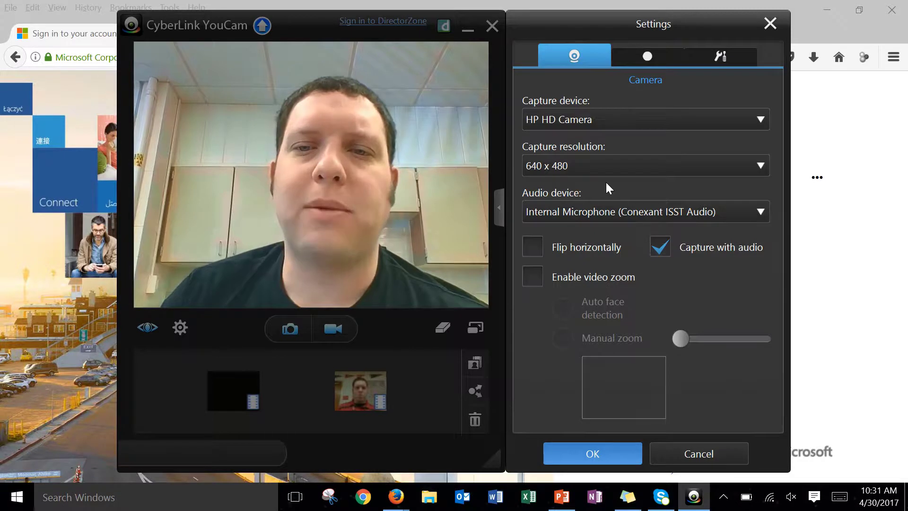
click(536, 243)
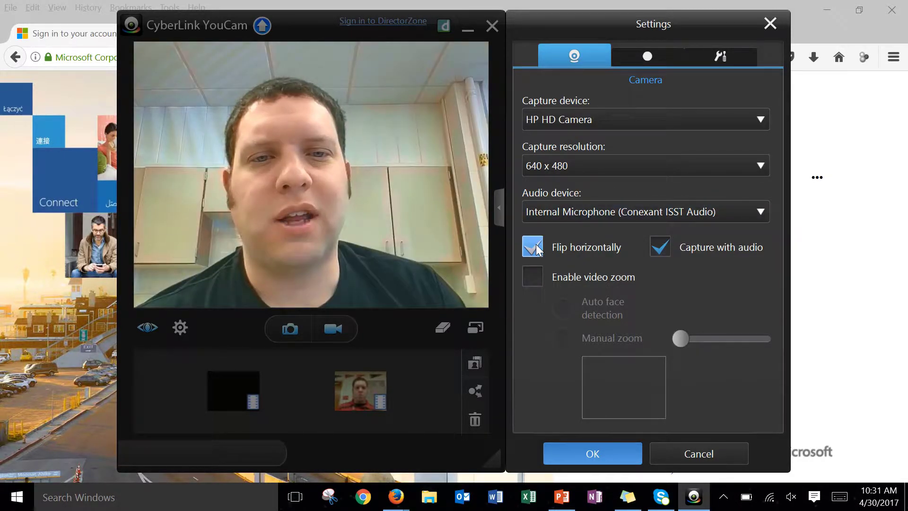
click(535, 244)
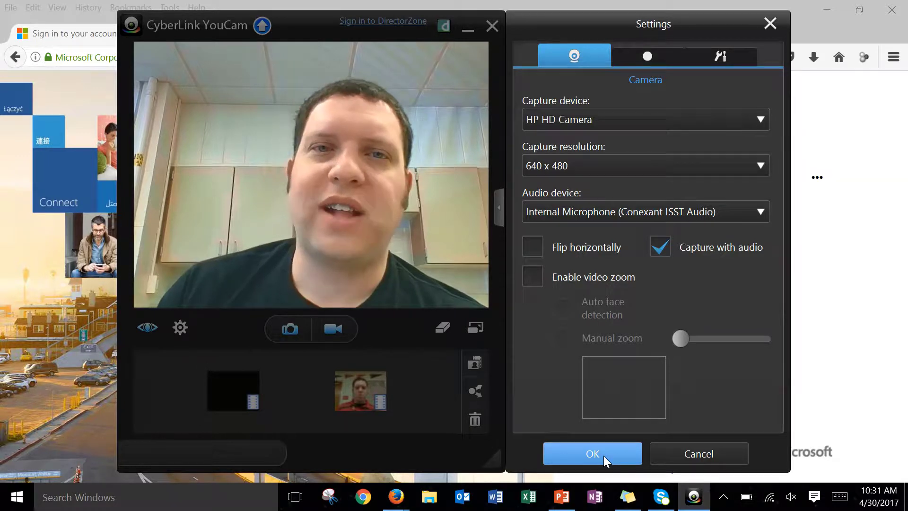
- Save the settings and record a short webcam video clip
click(604, 456)
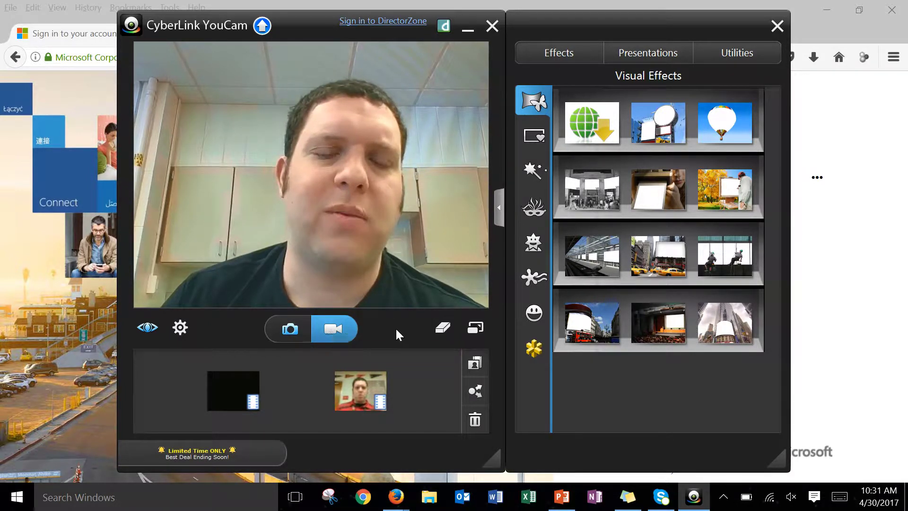
click(338, 329)
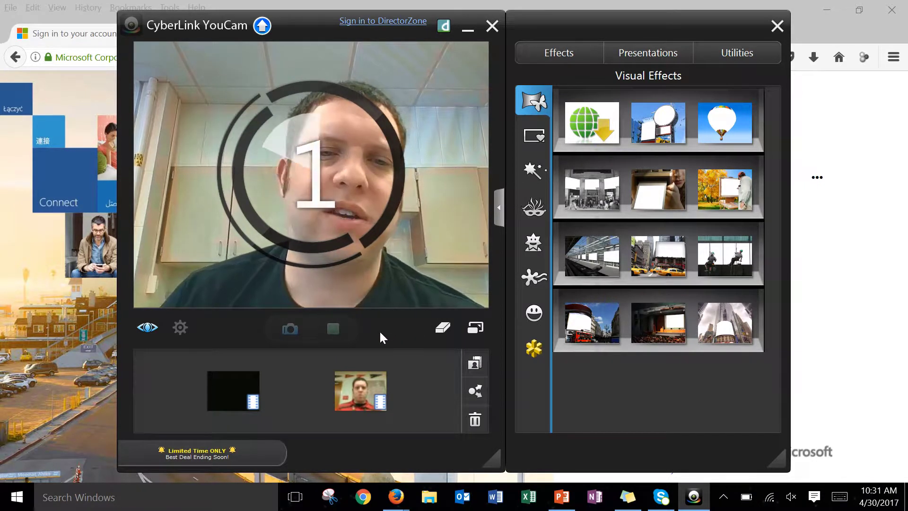
click(336, 325)
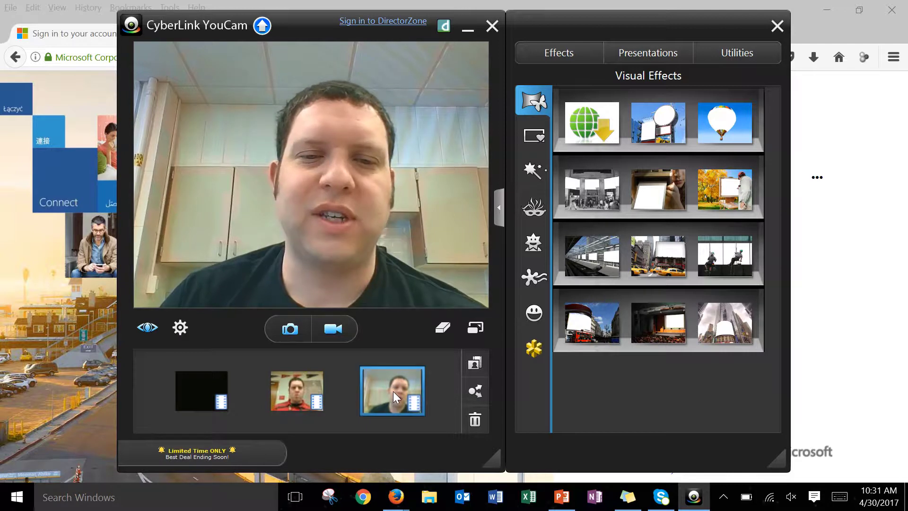
- Delete the newly recorded clip, leaving two clips in the media list
click(478, 424)
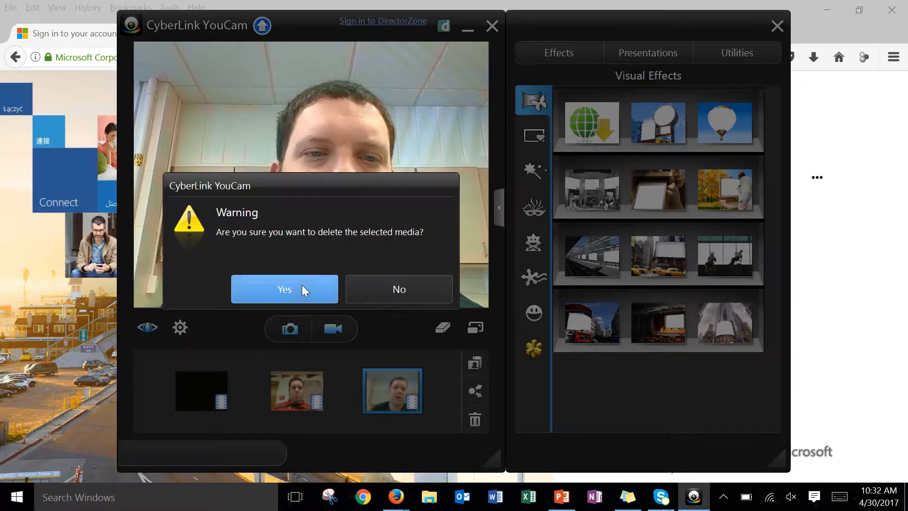
click(303, 289)
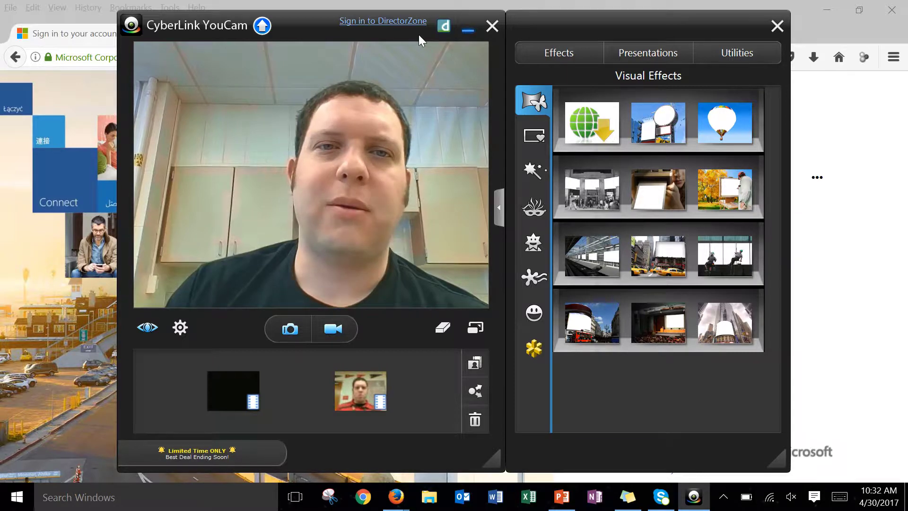
- Minimize YouCam and sign in to Office 365 with the saved school account's password
click(468, 30)
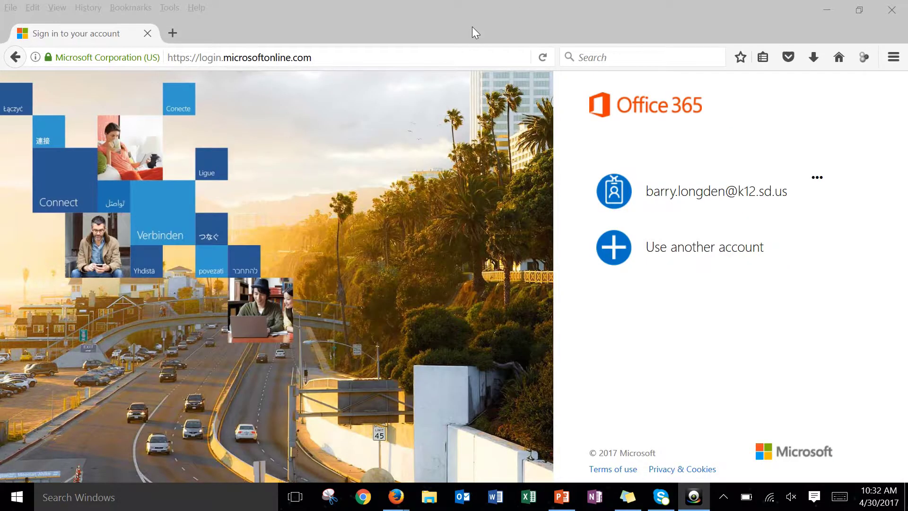
click(689, 200)
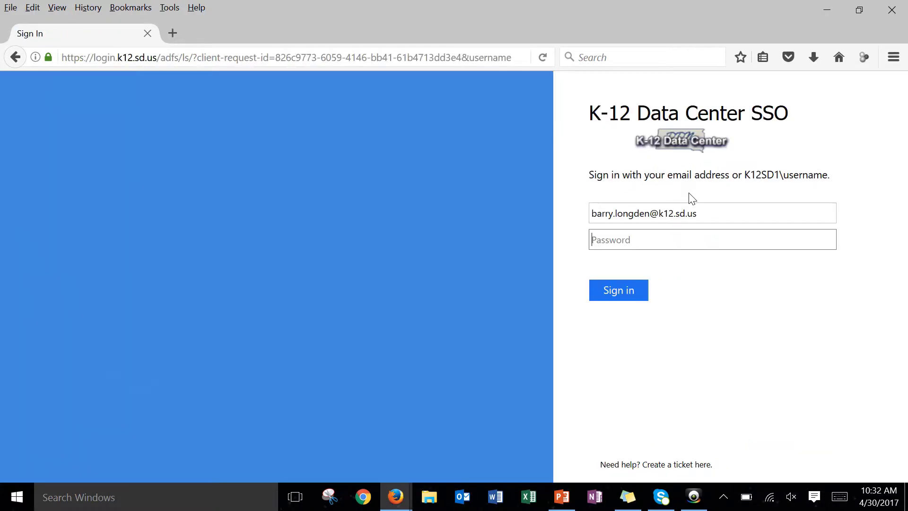
text(•••••••••)
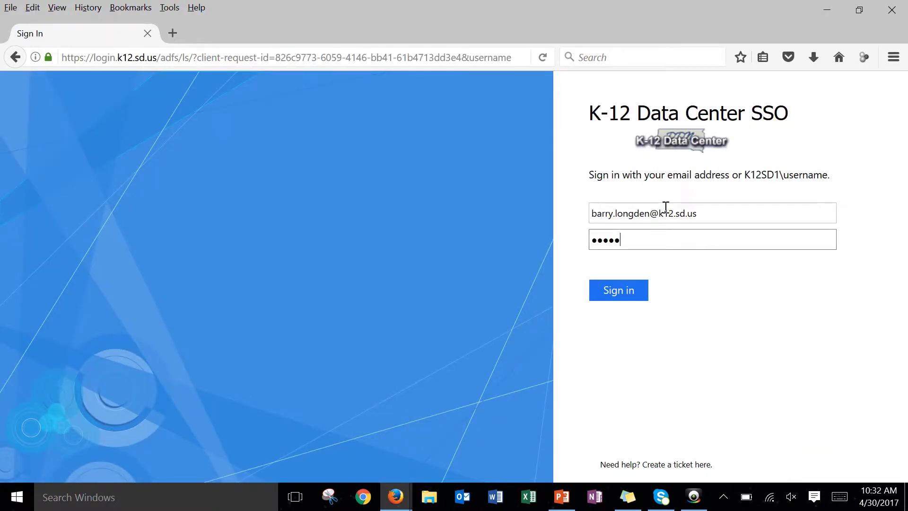
key(Return)
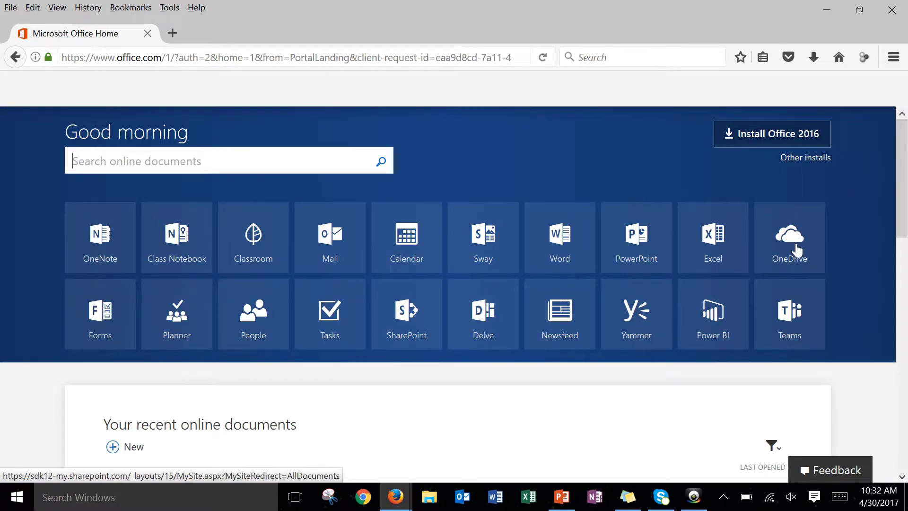
- Open OneDrive's Files page in a new tab from the Office 365 home page
click(797, 248)
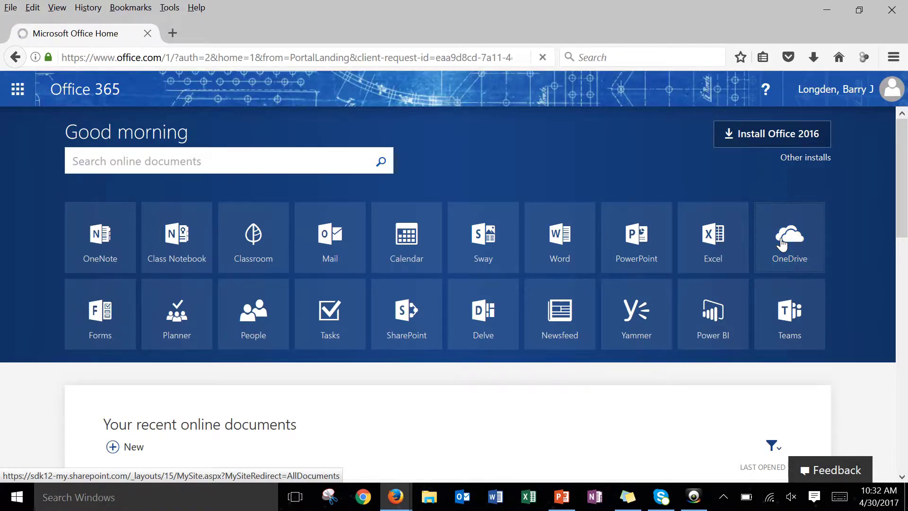
click(781, 244)
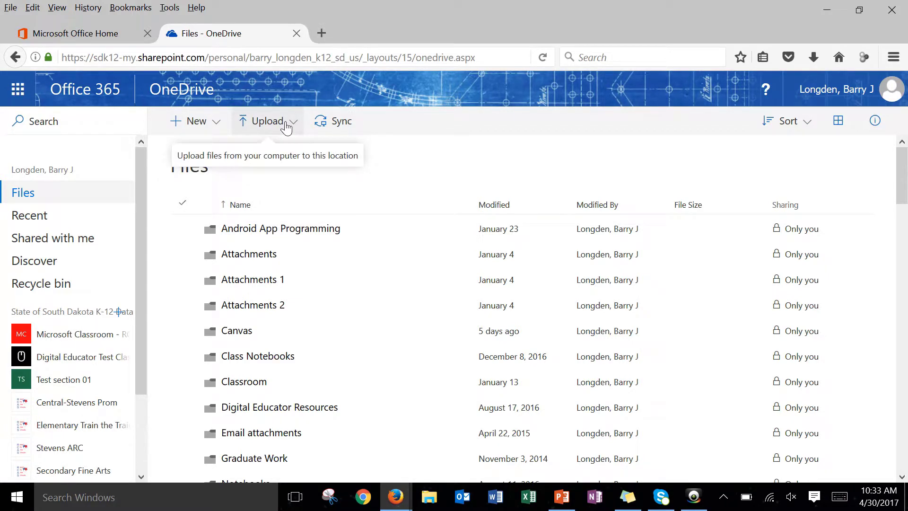
- Choose Upload > Files and browse the File Upload dialog's navigation pane for the folder
click(291, 122)
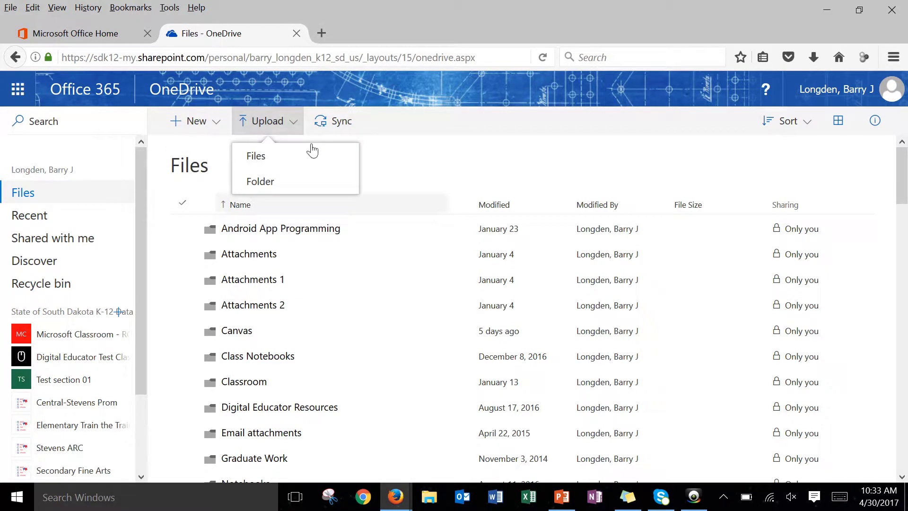
click(263, 188)
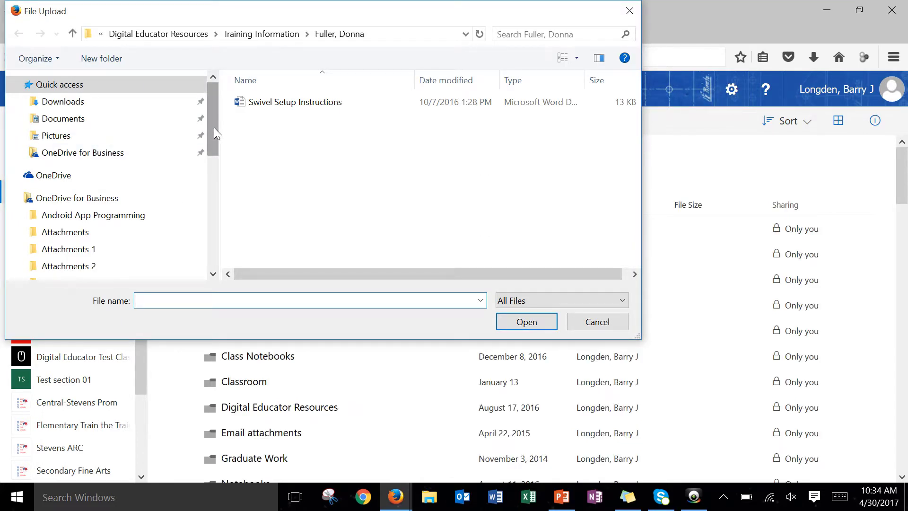
drag(214, 127, 215, 157)
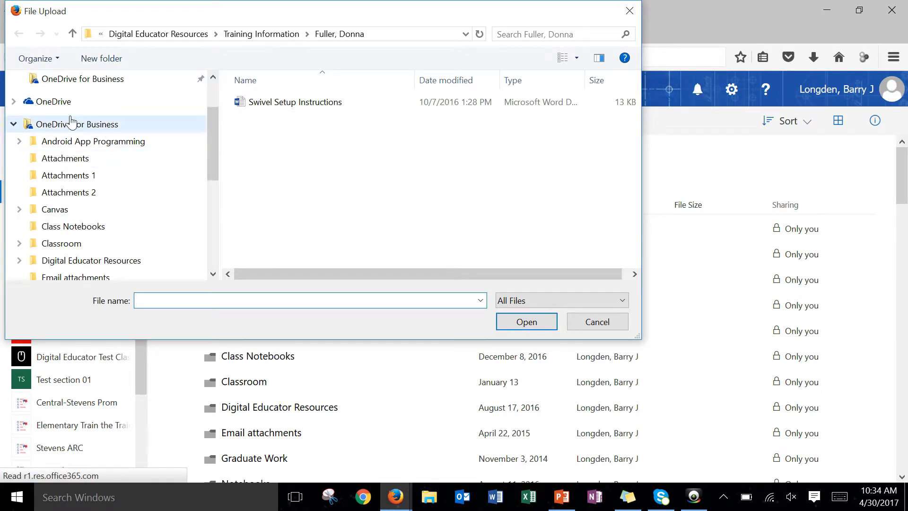
drag(217, 126, 214, 95)
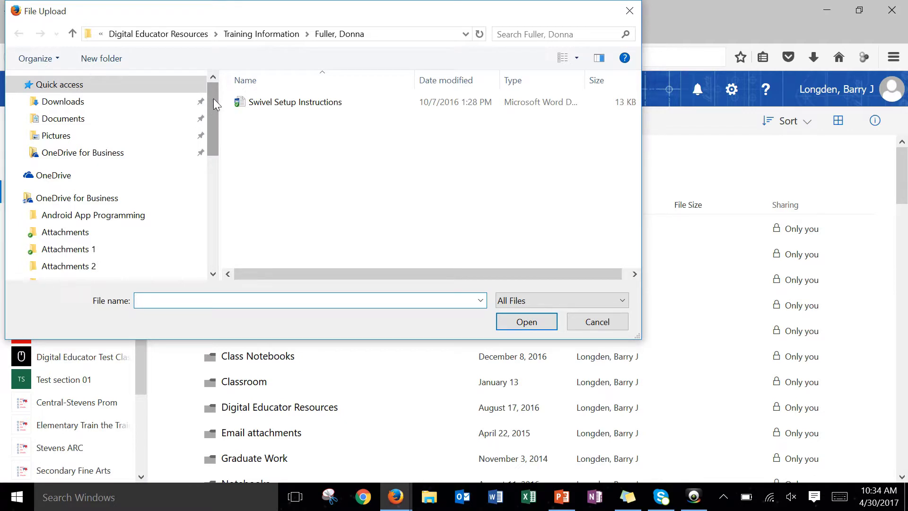
drag(214, 98, 213, 209)
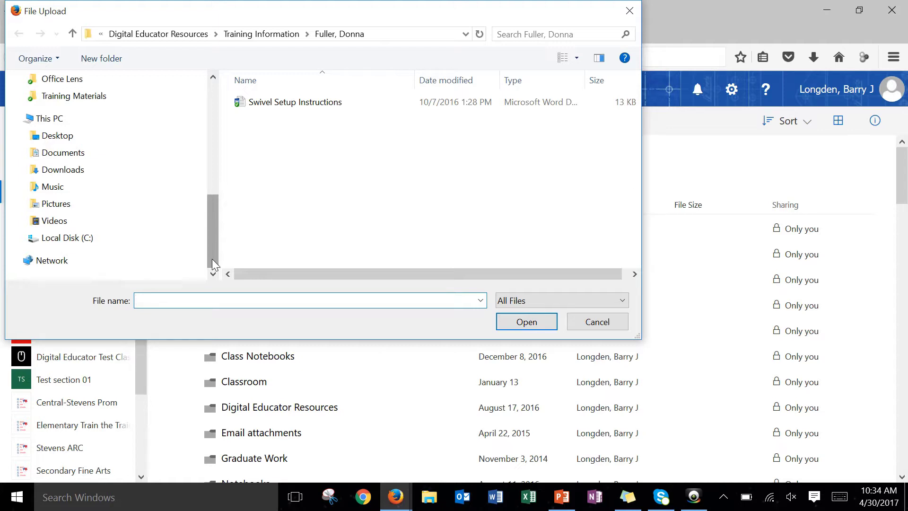
drag(212, 259, 188, 269)
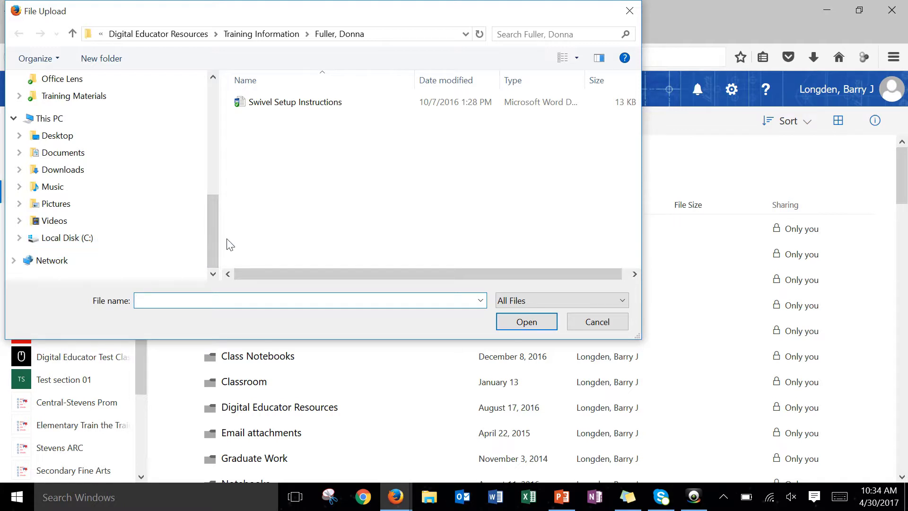
drag(216, 242, 214, 120)
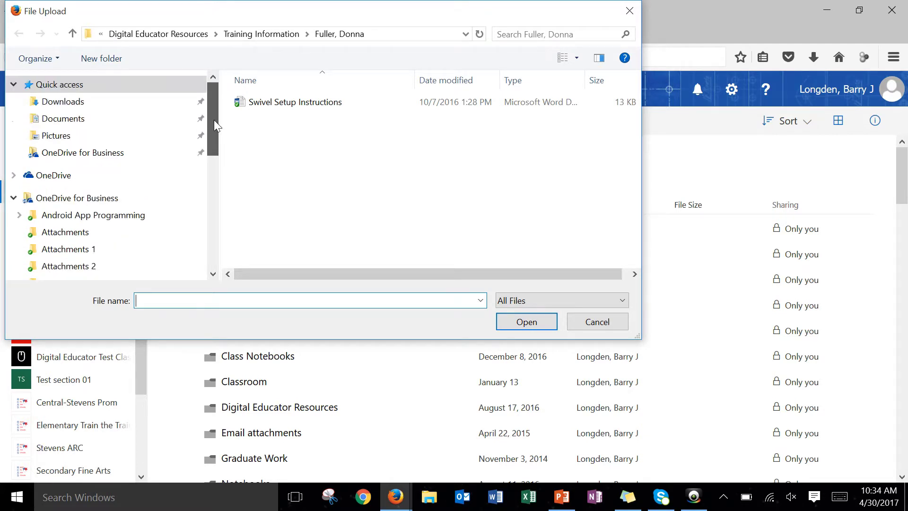
- Browse to Documents > Youcam and select the Capture_20170427 video
click(57, 122)
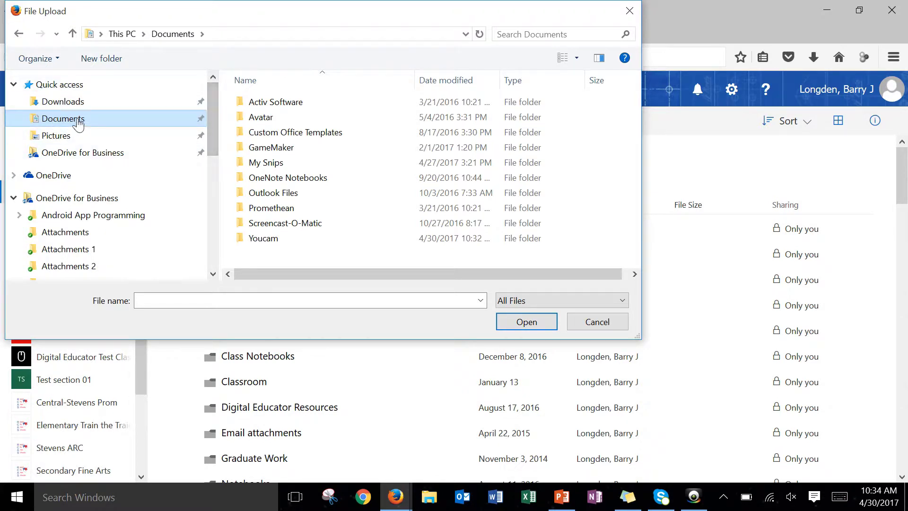
drag(217, 124, 216, 222)
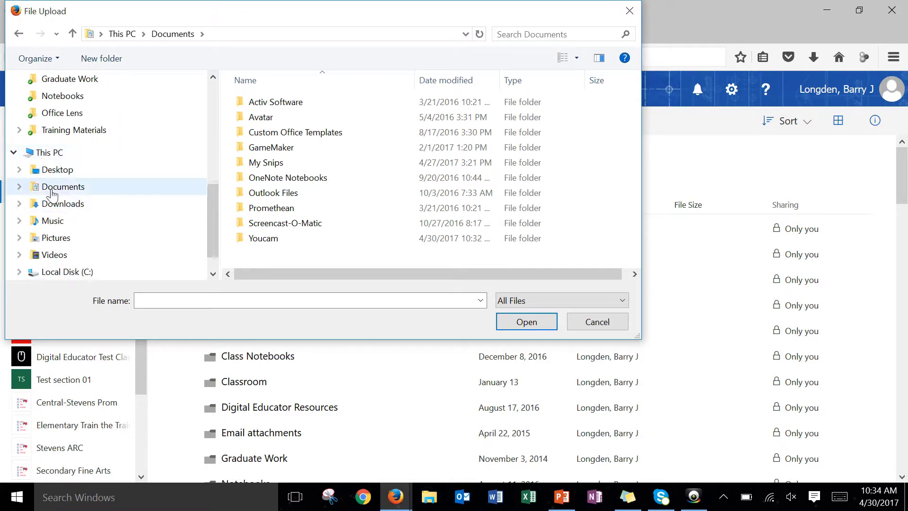
click(253, 241)
double_click(255, 241)
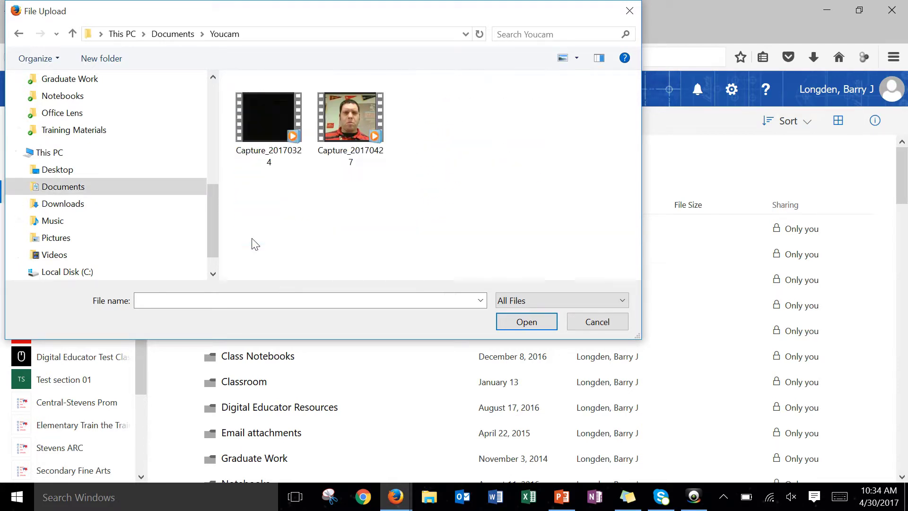
click(342, 118)
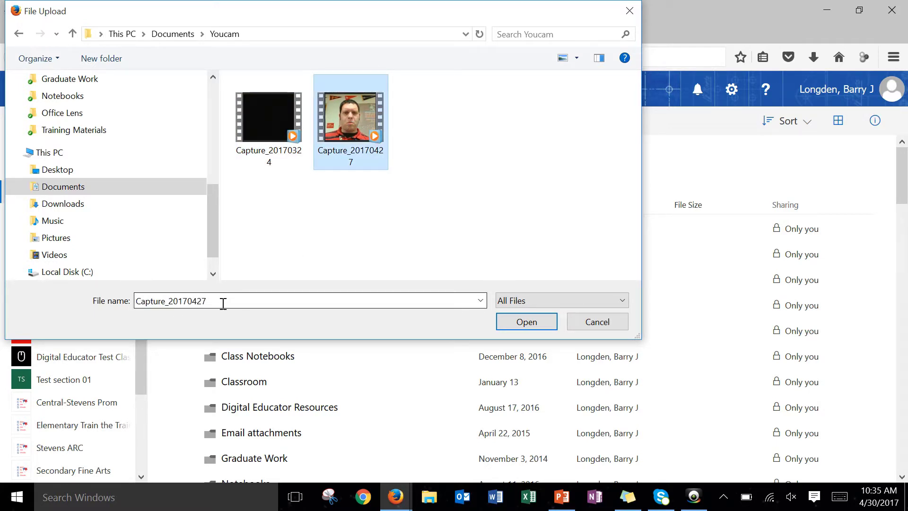
- Attempt renaming it to 'YouCam Tutorial Video', dismiss the File In Use warning, and upload it
right_click(345, 137)
click(217, 381)
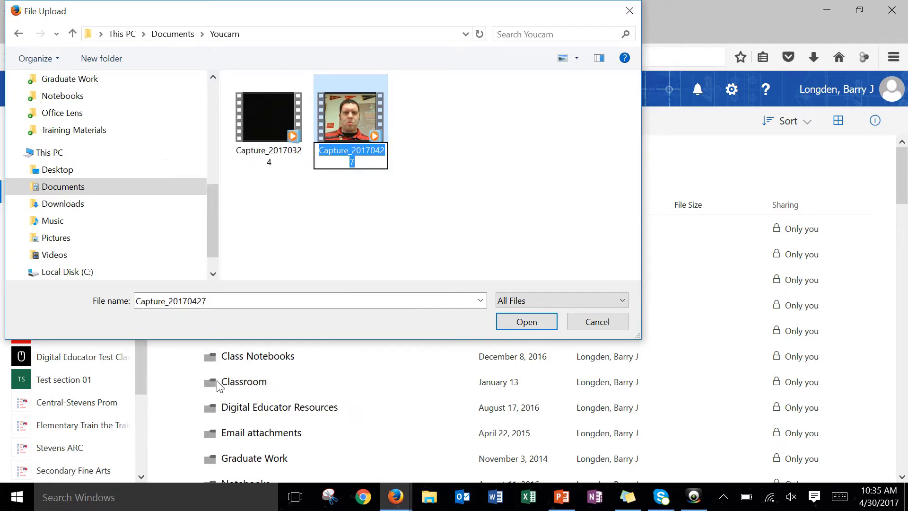
text(YouCam Tutorial Video)
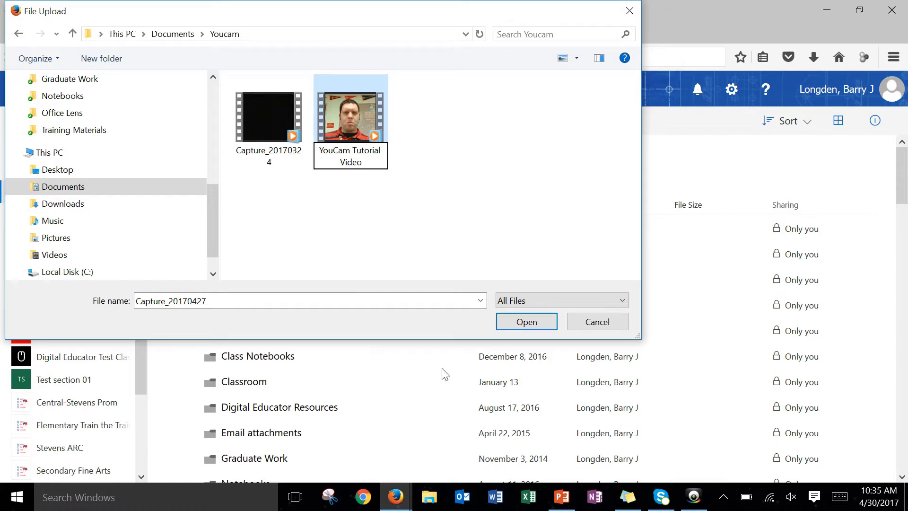
key(Return)
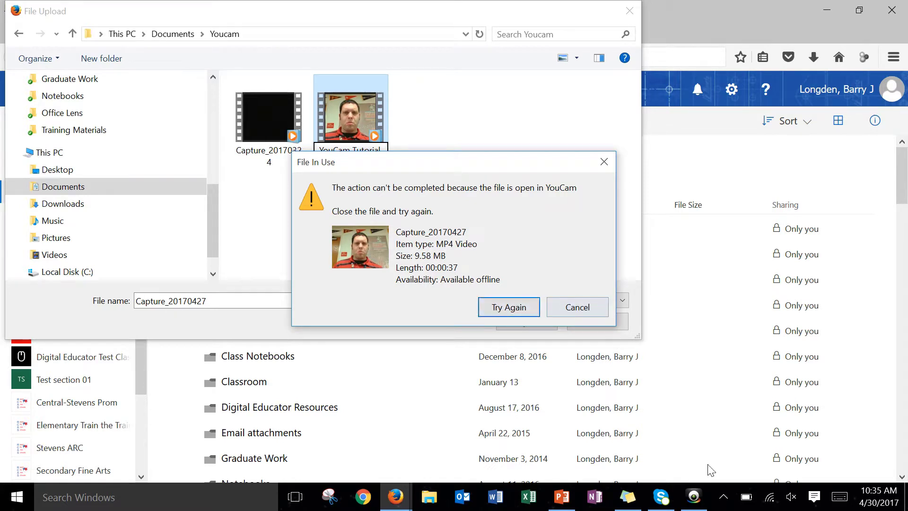
click(582, 312)
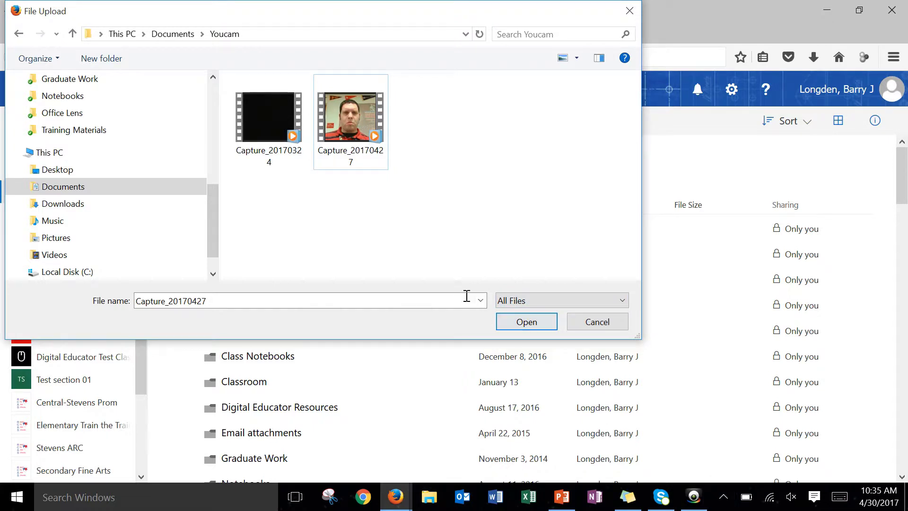
click(516, 323)
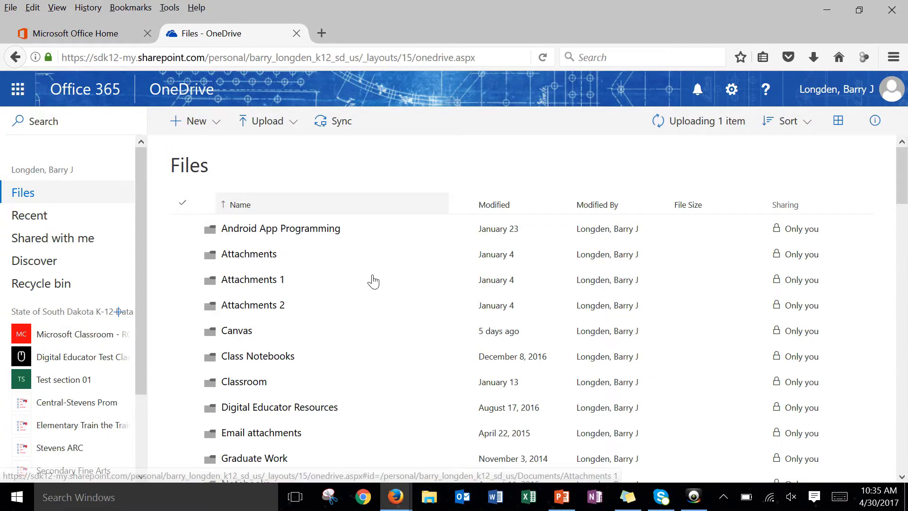
scroll(411, 295, down, 5)
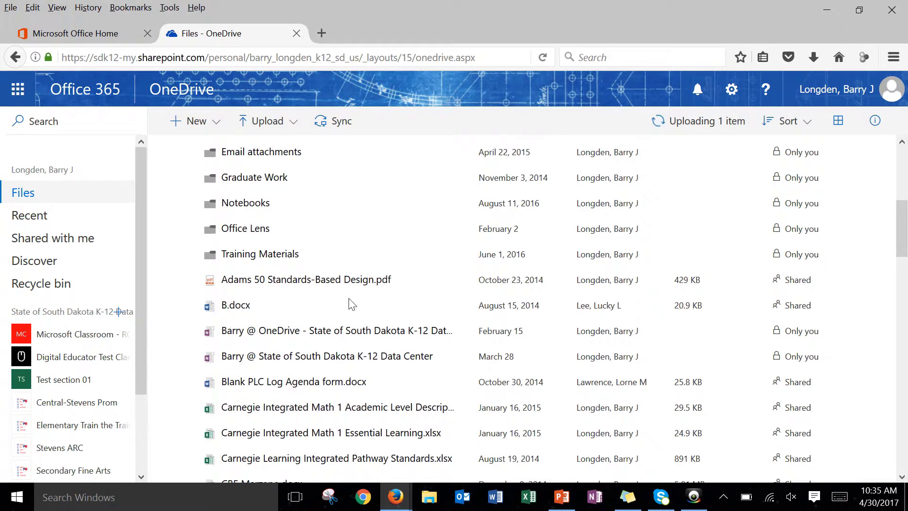
scroll(350, 300, down, 3)
scroll(350, 298, up, 8)
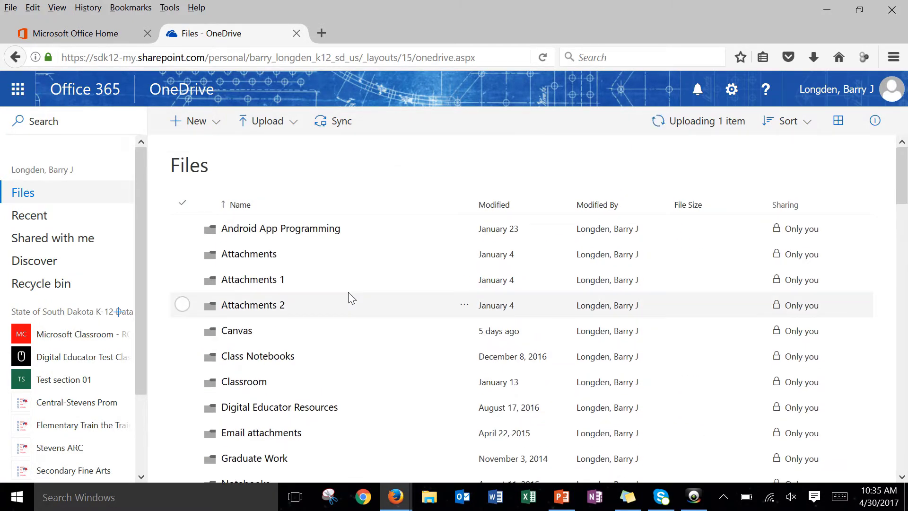
scroll(349, 298, down, 2)
scroll(349, 299, up, 2)
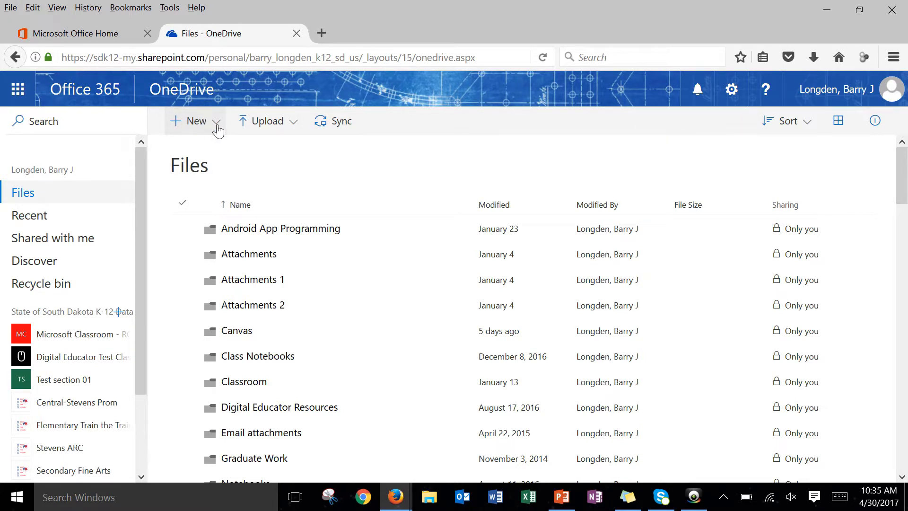
click(217, 125)
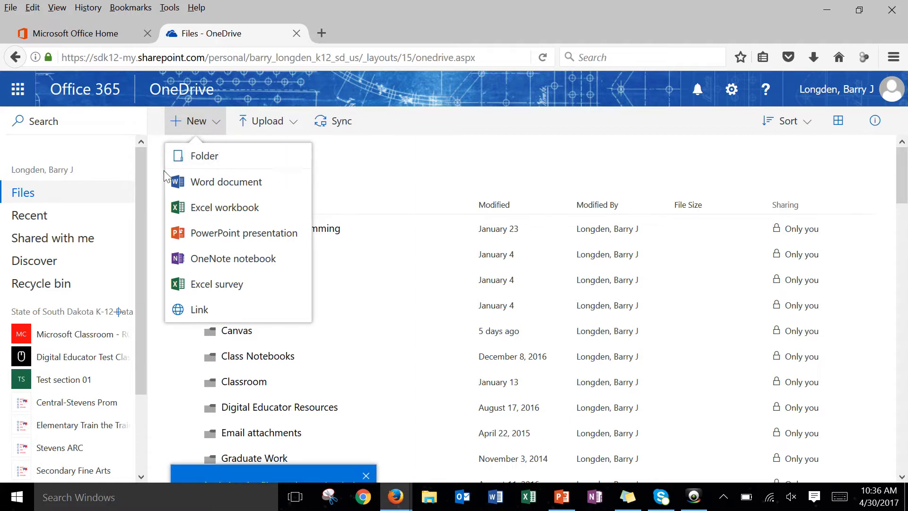
click(319, 164)
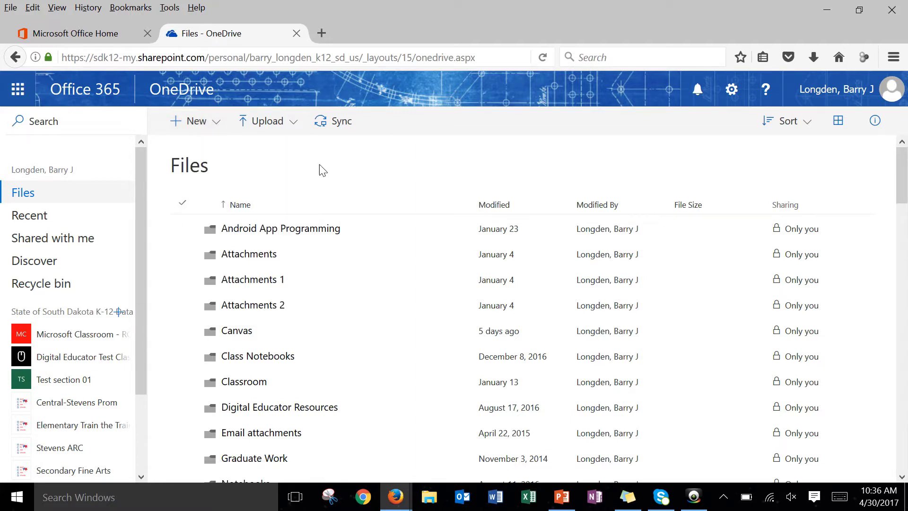
- From the Office home tab, open Classroom's Test section 01 class and list its Past assignments
click(91, 38)
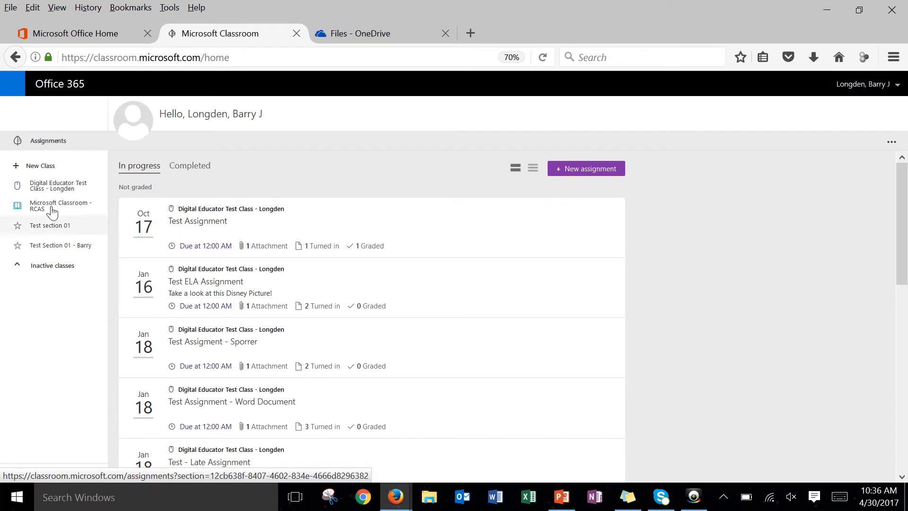
click(51, 234)
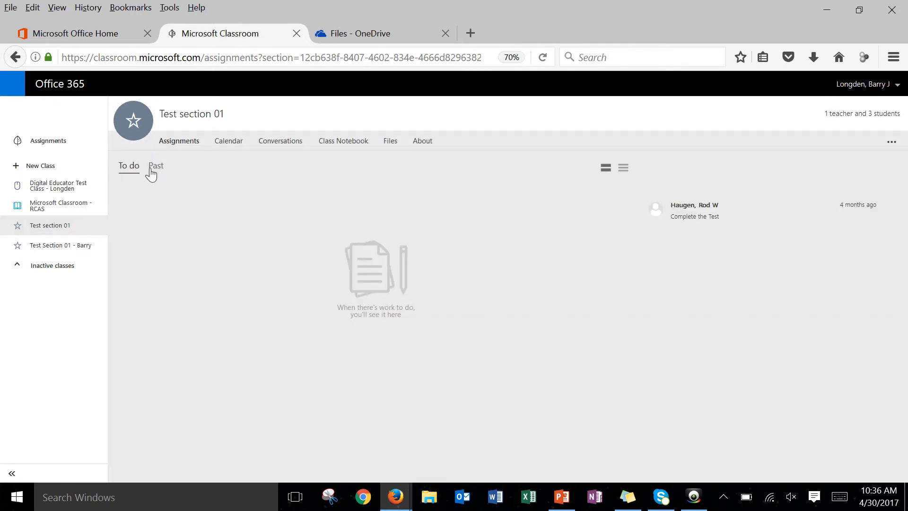
click(155, 168)
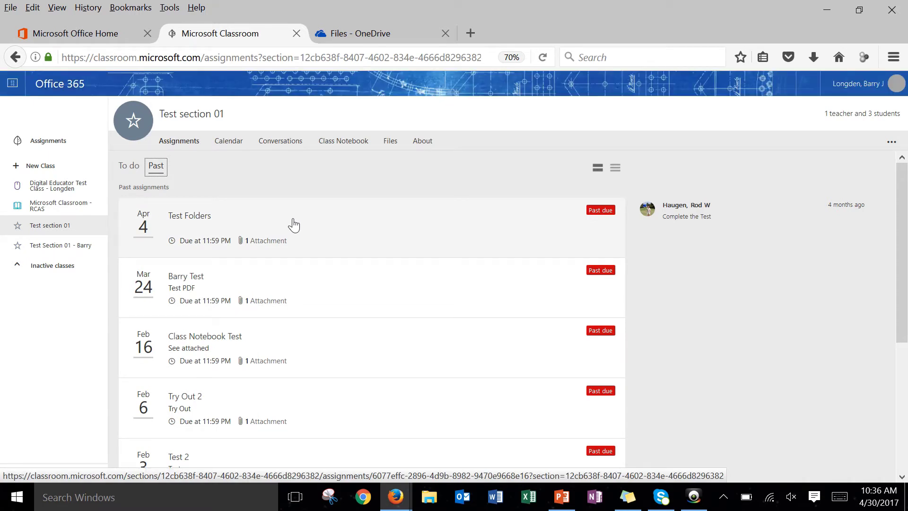
- Open the Test Folders assignment and bring up the Add existing attach options under My work
click(295, 229)
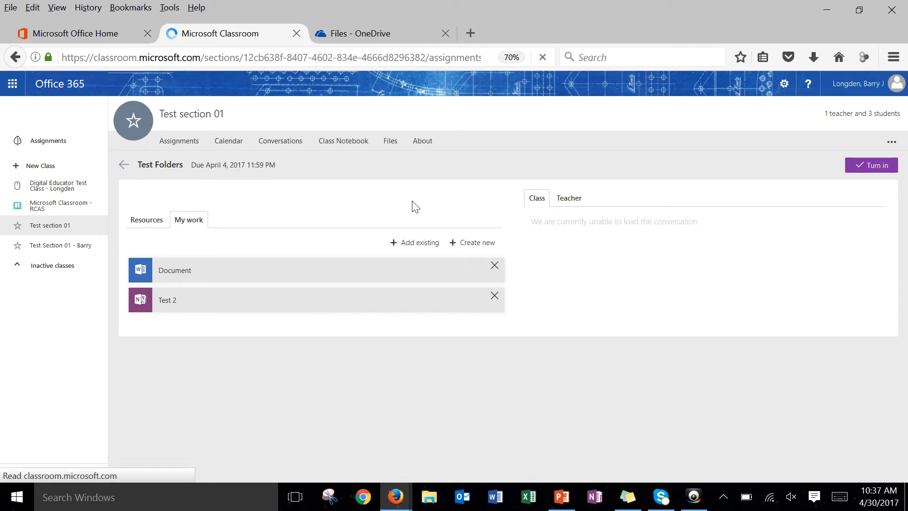
click(411, 246)
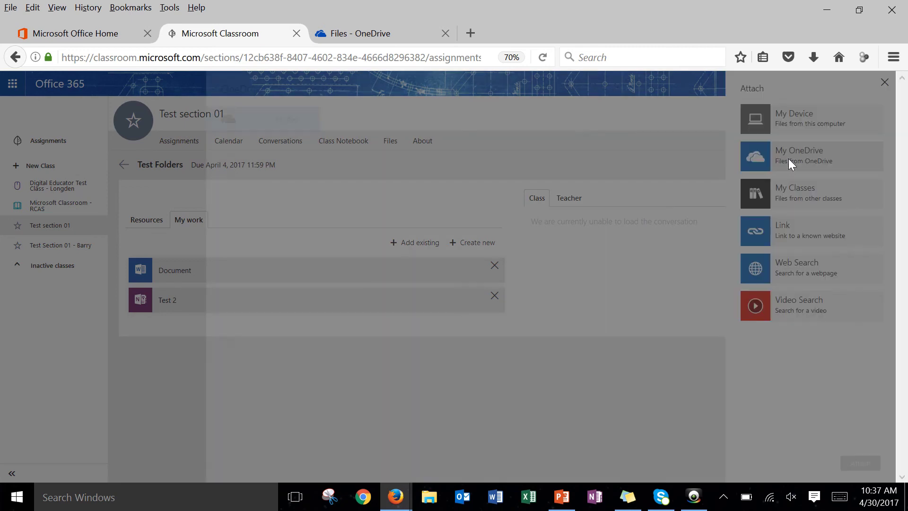
- Attach the Capture_20170427 video from My OneDrive to the assignment's My work
click(789, 162)
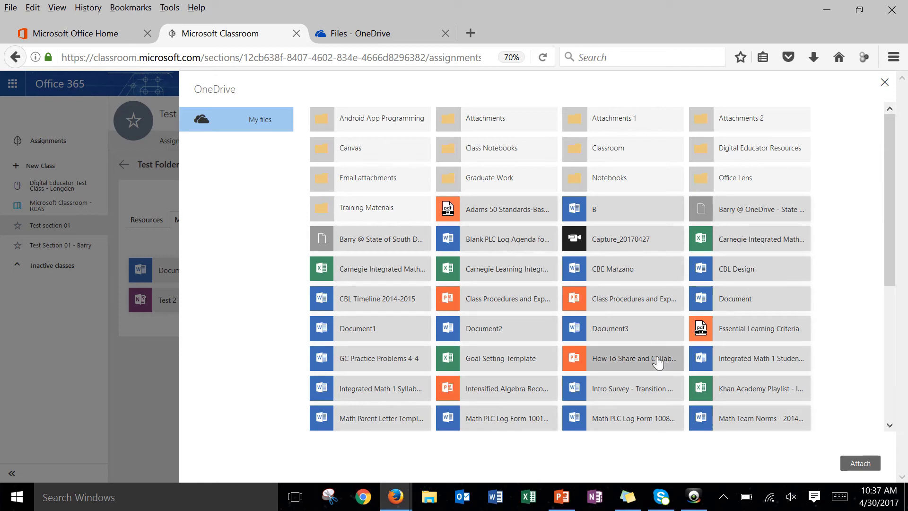
click(604, 248)
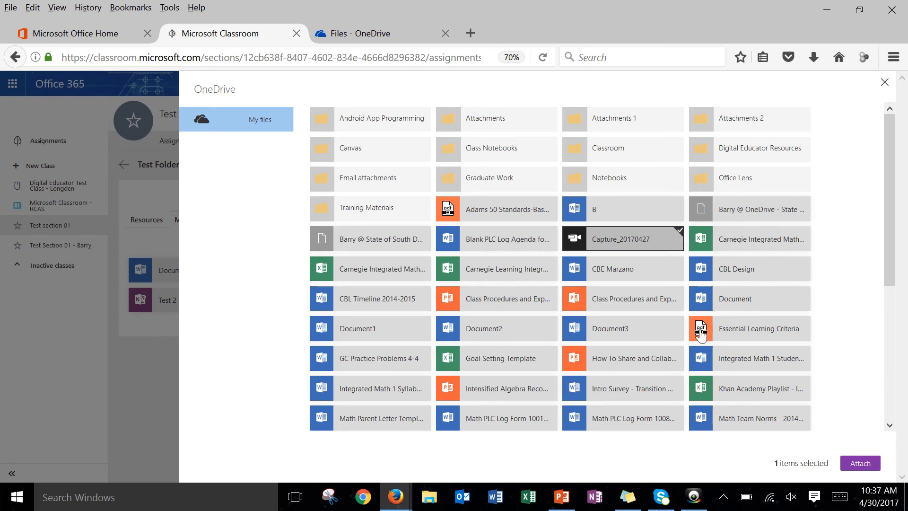
click(854, 464)
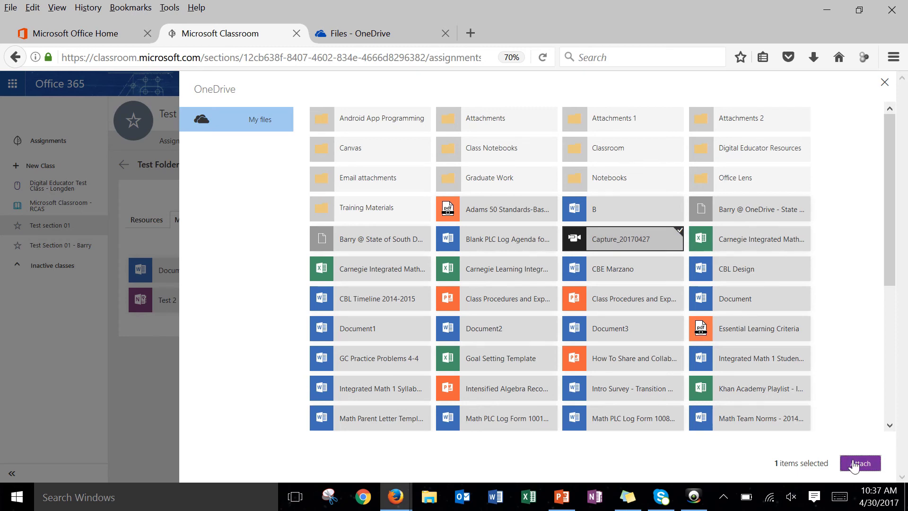